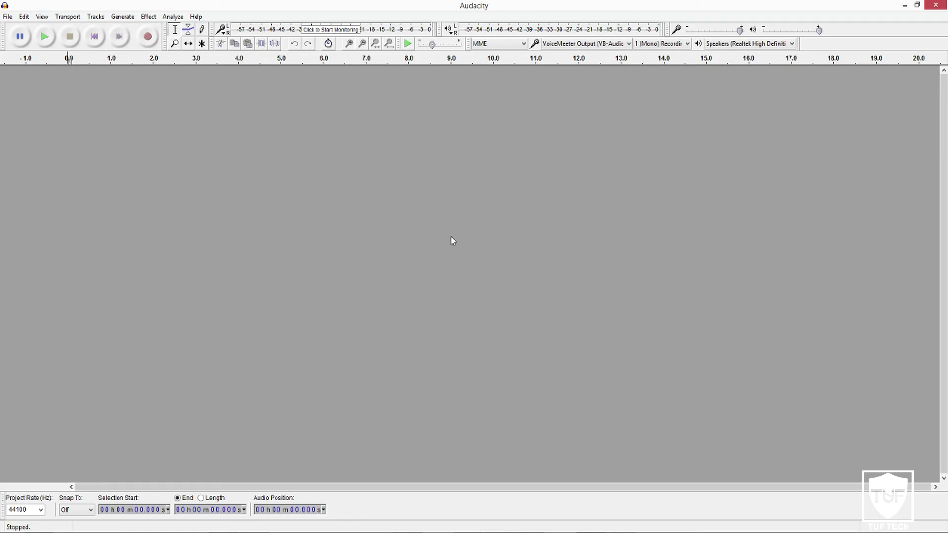
- Record a roughly 11.8-second mono voice clip, stop, and play it back
left_click(148, 36)
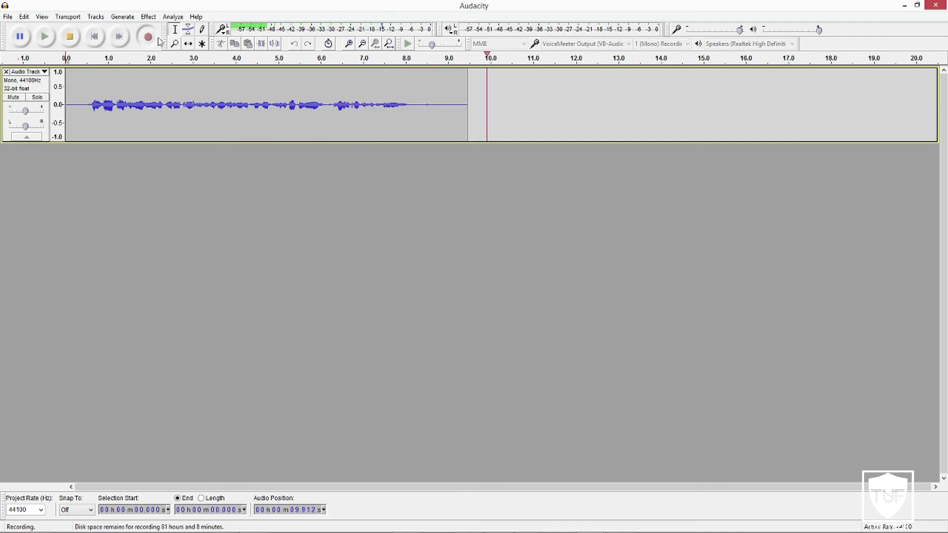
left_click(70, 37)
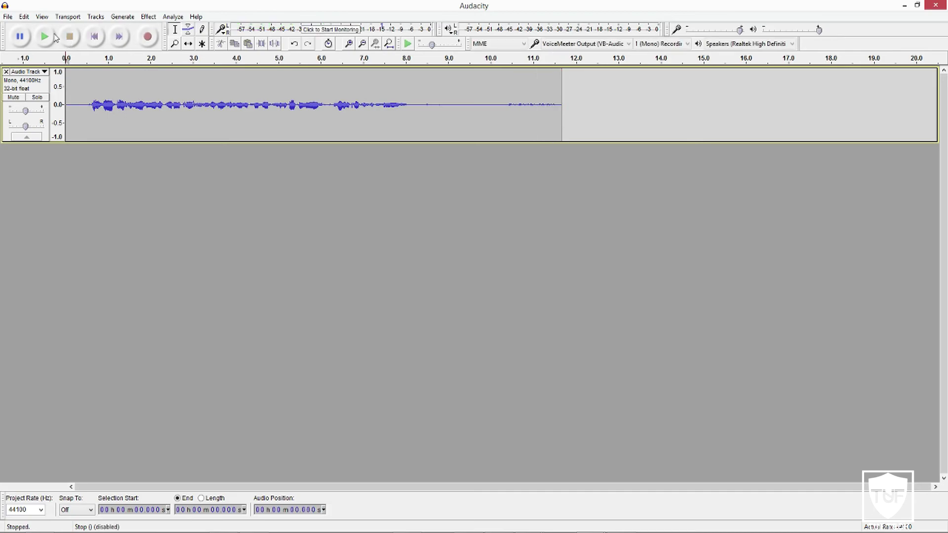
left_click(48, 42)
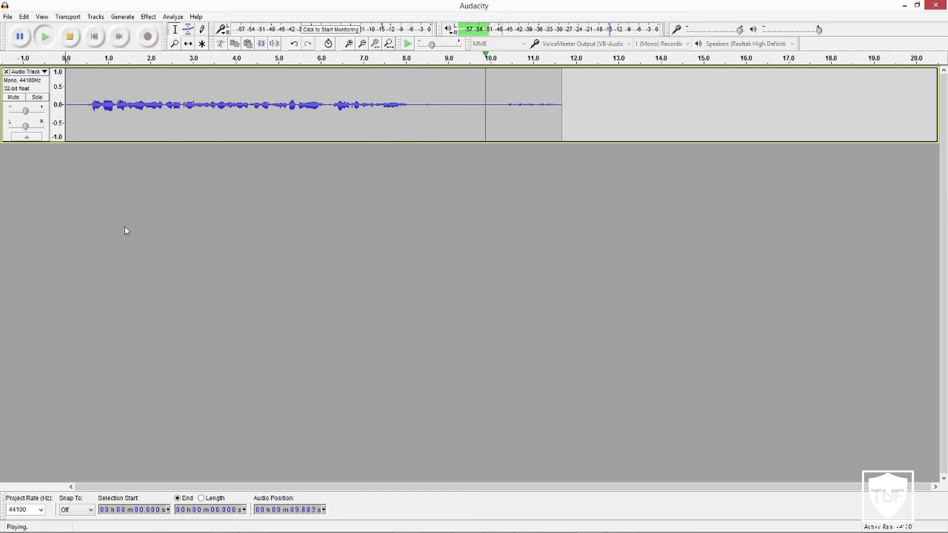
- Stop playback and try selecting the silent tail from about 8.2 s to the clip end
left_click(69, 37)
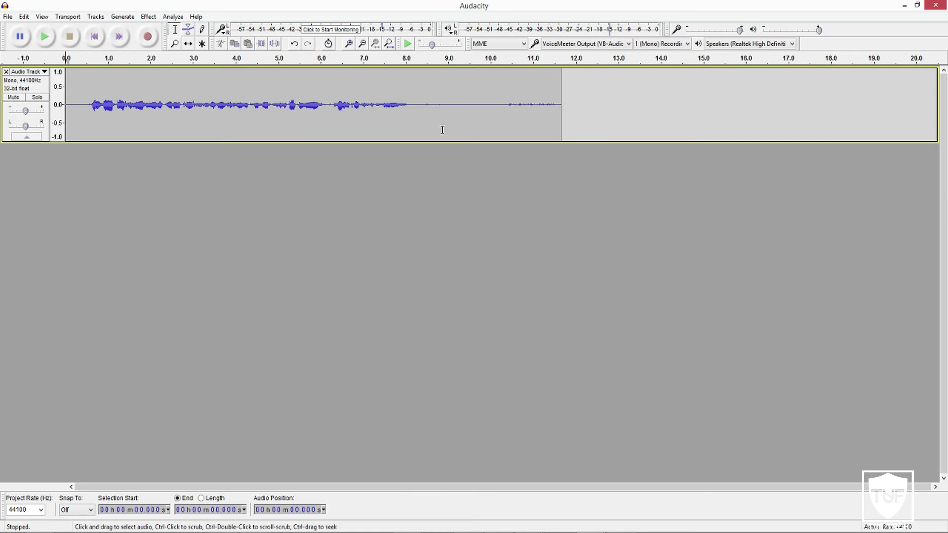
left_click_drag(409, 111, 334, 112)
left_click(425, 112)
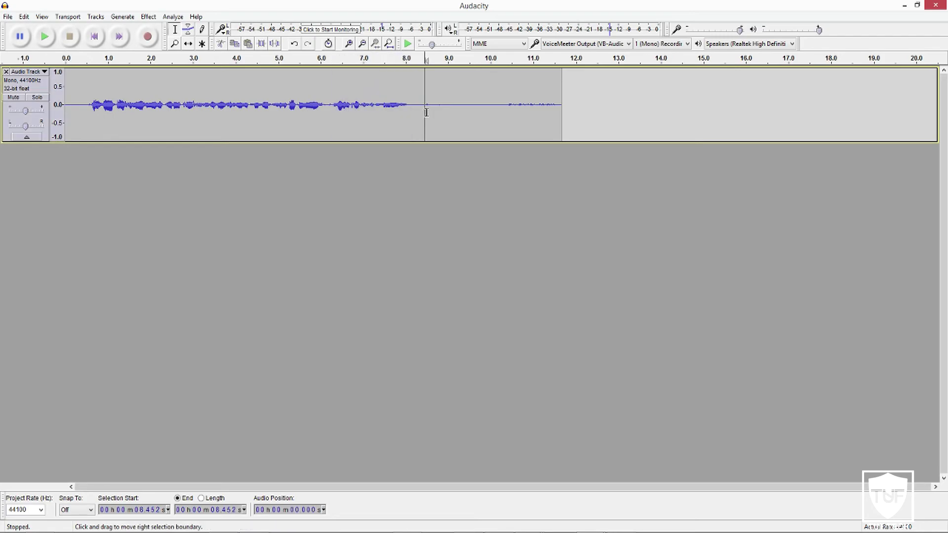
left_click_drag(415, 114, 561, 119)
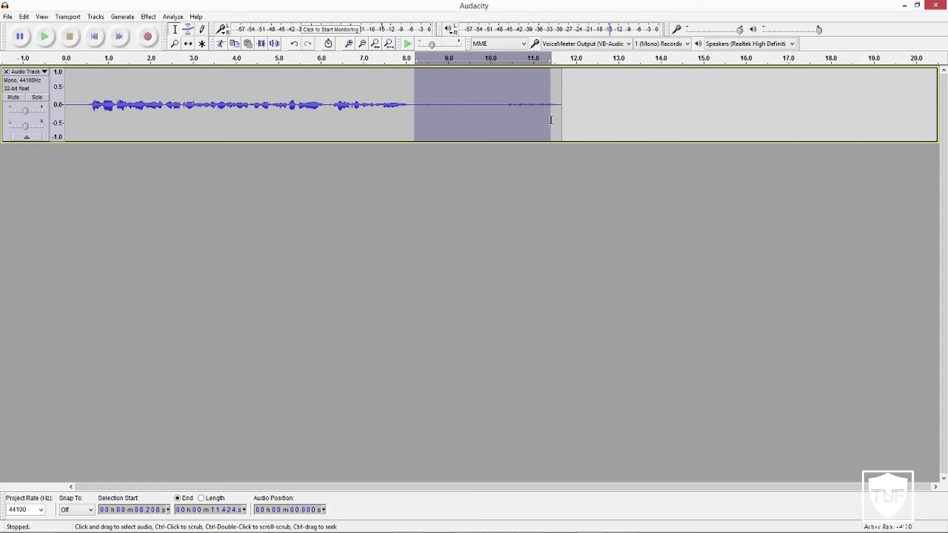
left_click(397, 110)
left_click_drag(415, 110, 554, 126)
left_click(399, 109)
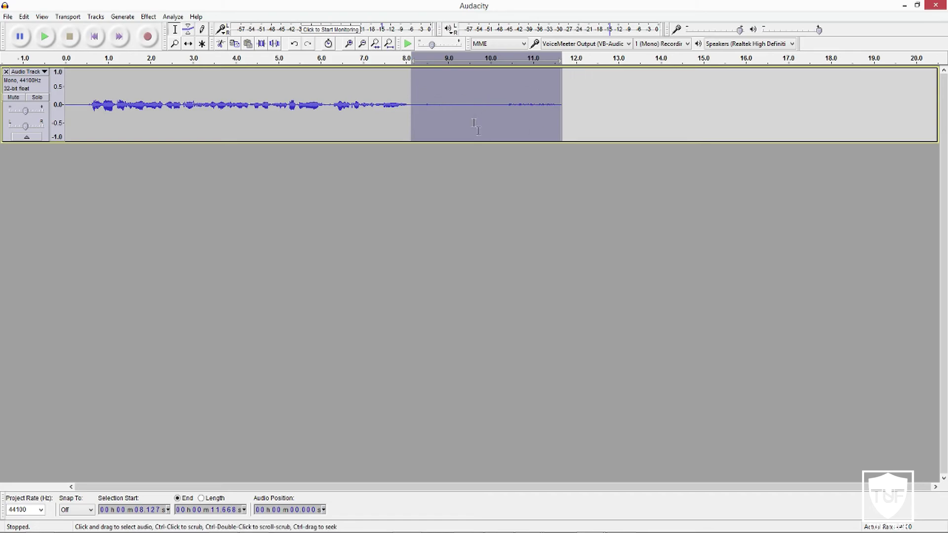
- Get a Noise Reduction noise profile from 8.13 s to the end, then extend the selection to the start
left_click(403, 92)
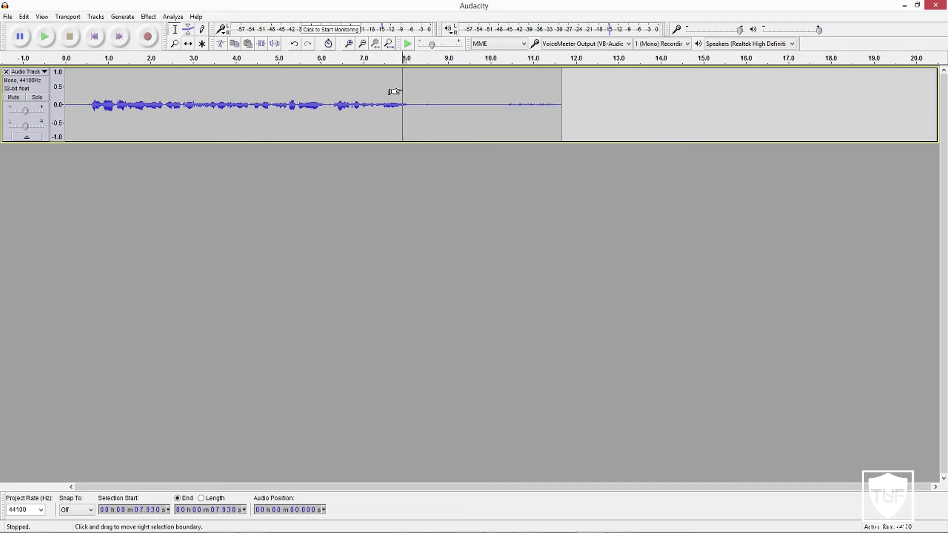
left_click_drag(412, 92, 560, 99)
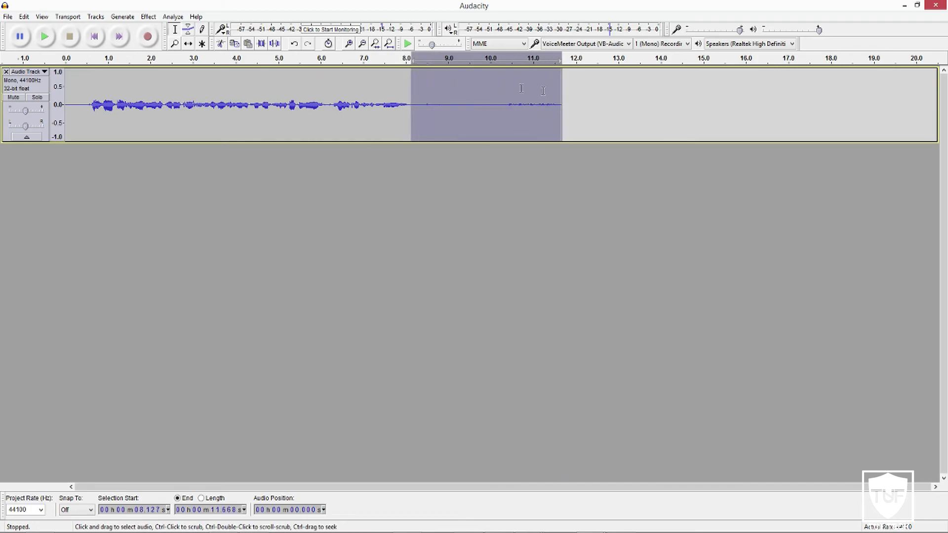
left_click(150, 18)
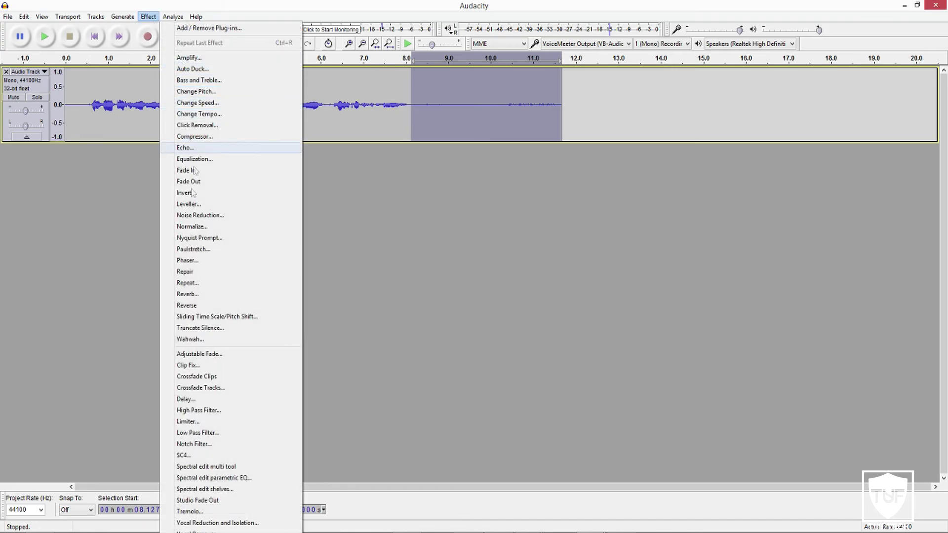
left_click(216, 220)
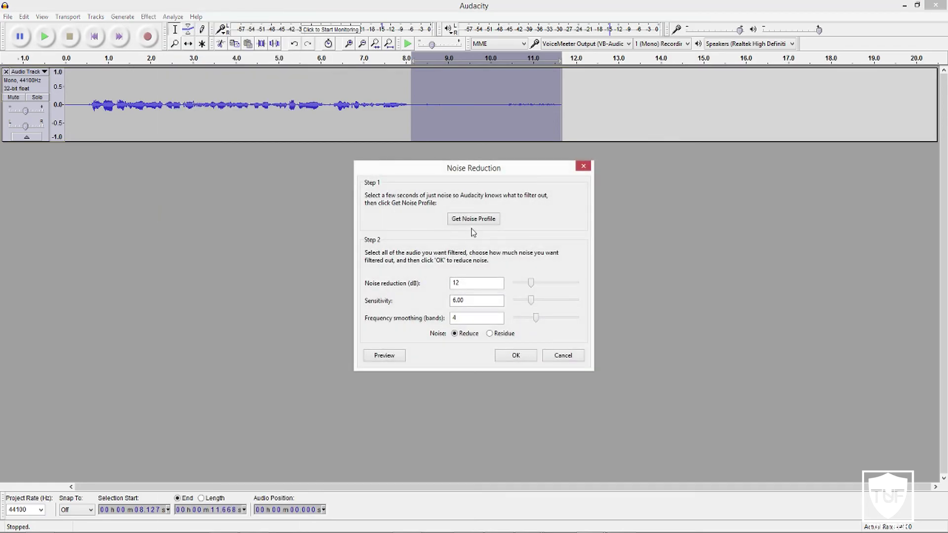
left_click(472, 221)
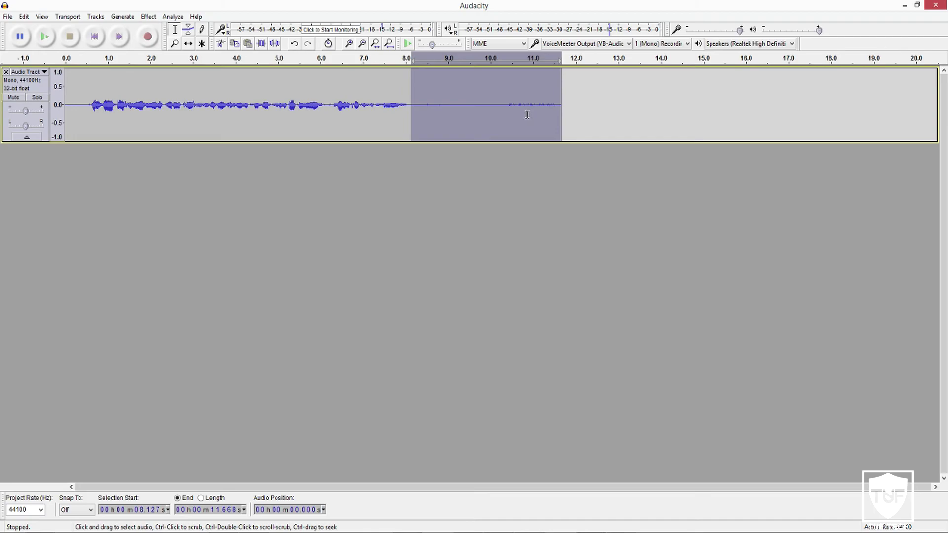
key("shift+Home")
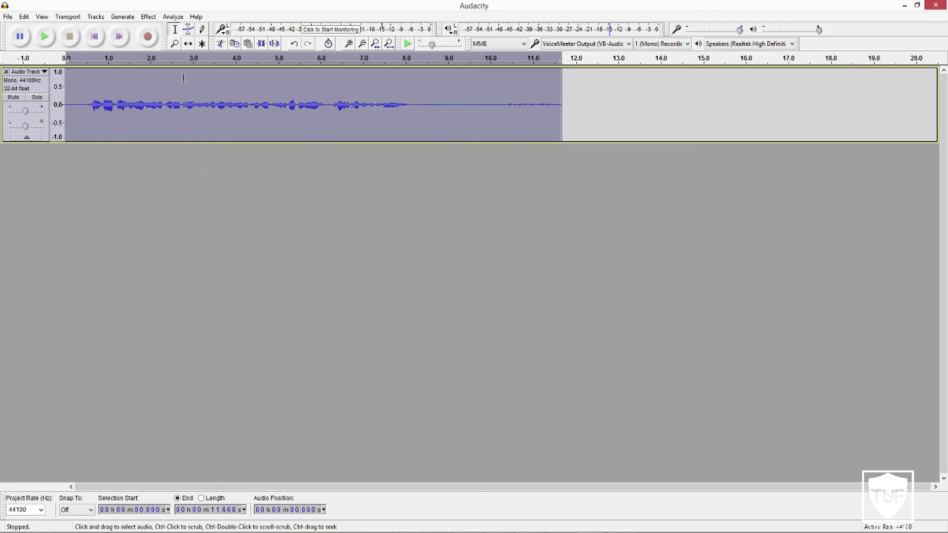
- Apply Noise Reduction to the whole clip at 12 dB, sensitivity 6.00, frequency smoothing 0
left_click(148, 16)
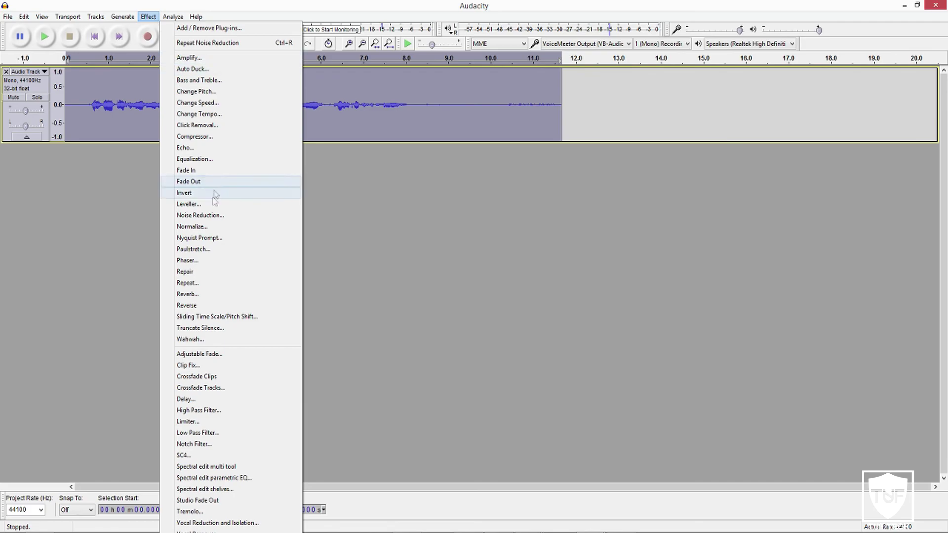
left_click(213, 217)
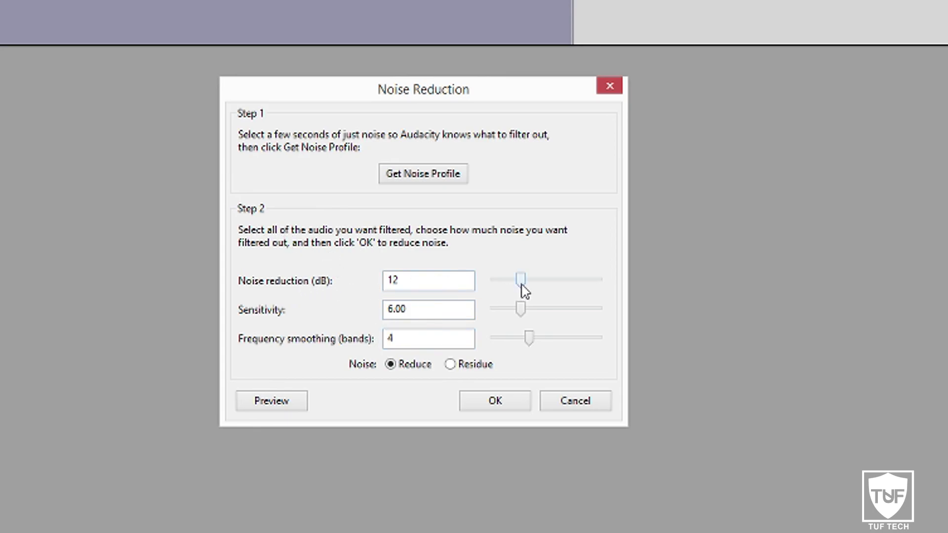
mouse_move(524, 291)
left_mouse_down()
mouse_move(494, 292)
mouse_move(609, 288)
mouse_move(510, 283)
mouse_move(521, 281)
left_mouse_up()
left_click_drag(529, 339, 486, 346)
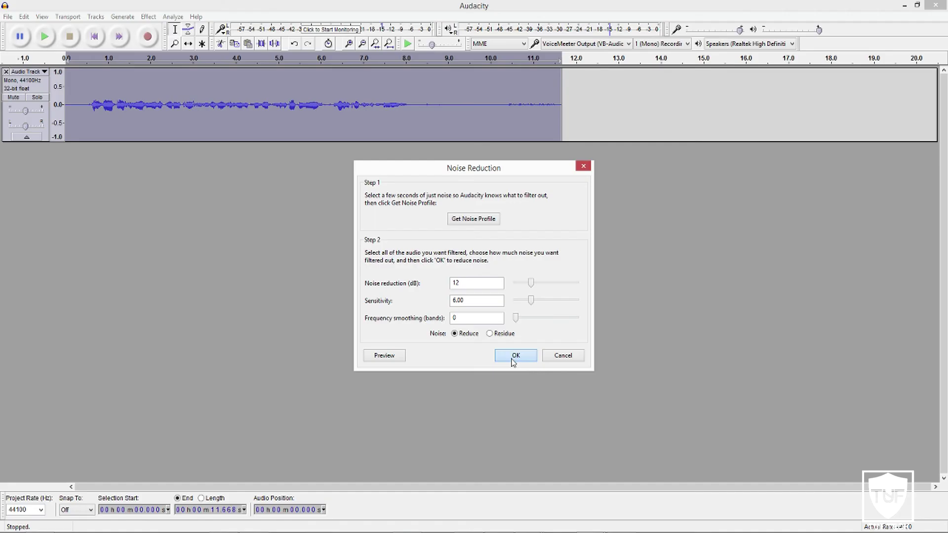
left_click(490, 406)
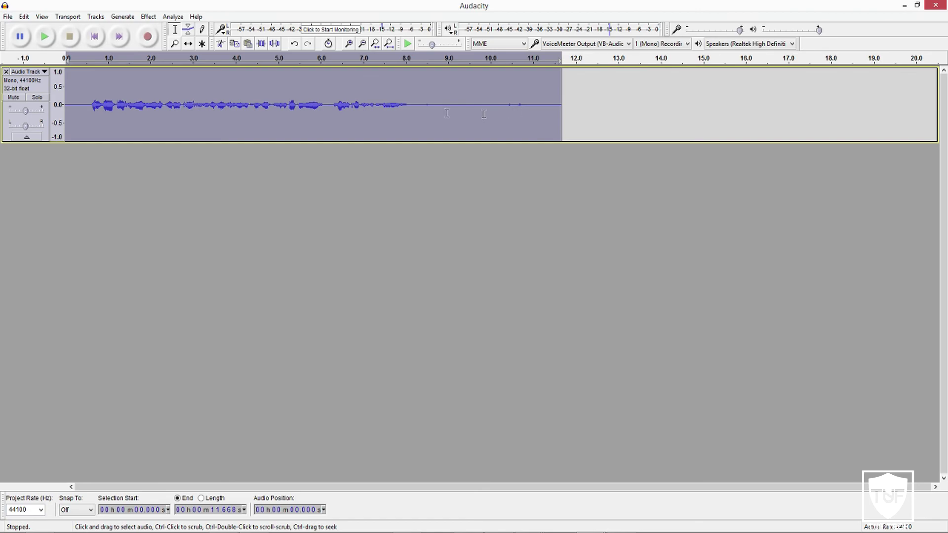
- Undo and redo the noise reduction, selecting the tail from 10.1 s to compare
left_click(23, 16)
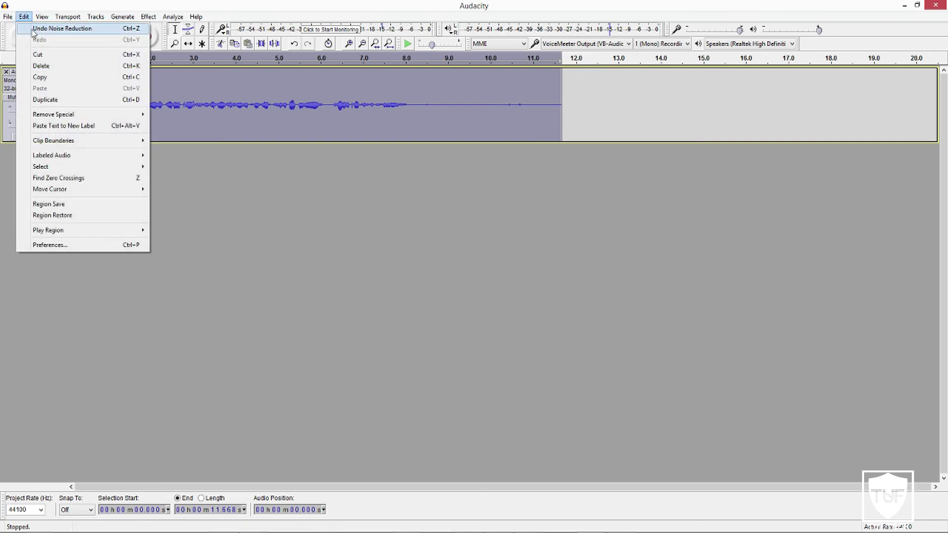
left_click(33, 30)
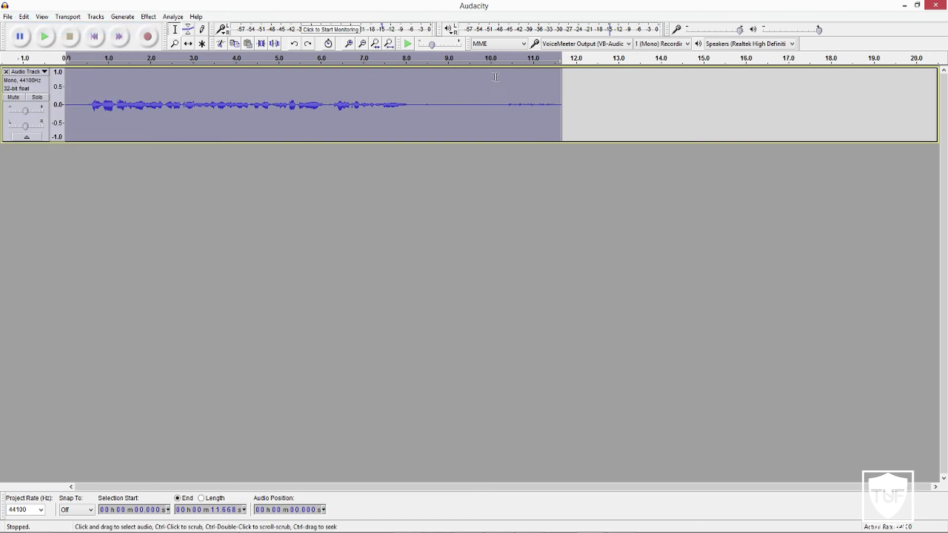
left_click(497, 88)
left_click_drag(498, 88, 556, 94)
left_click(23, 16)
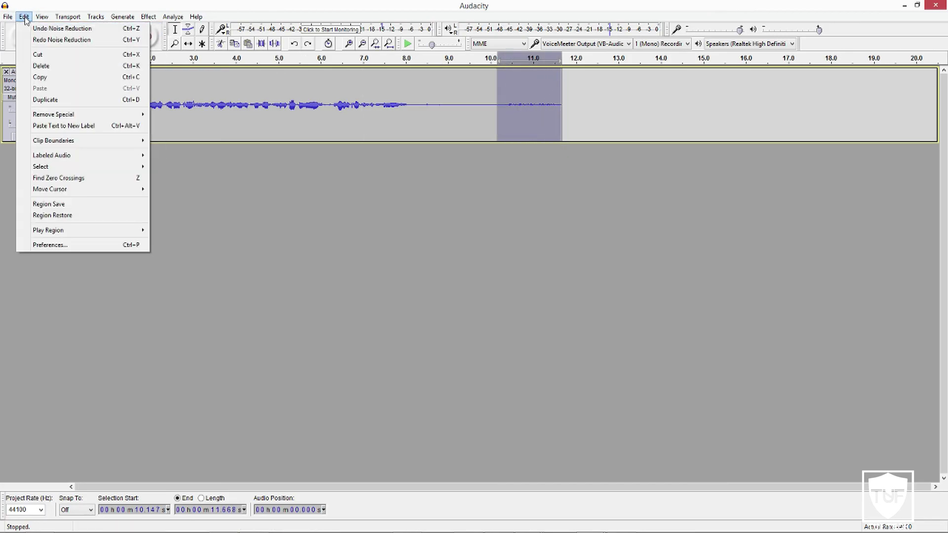
left_click(29, 40)
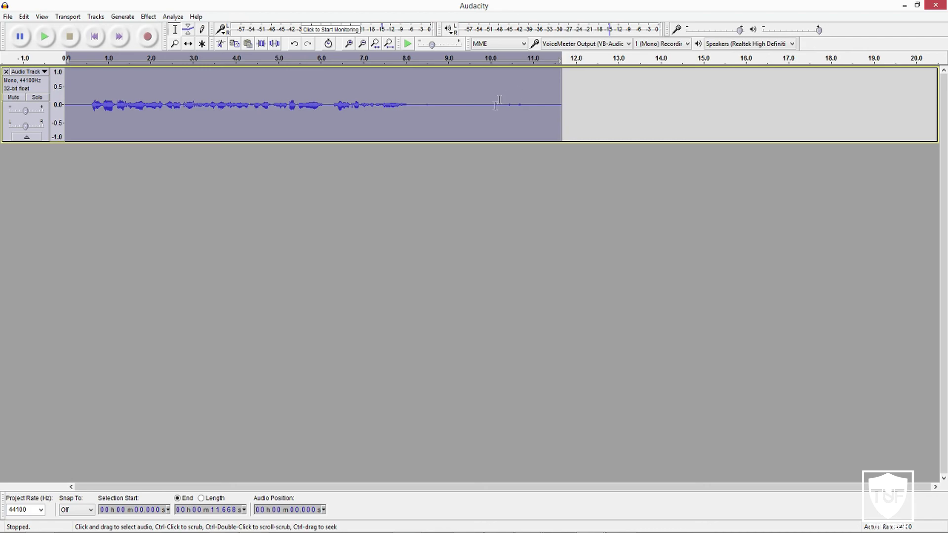
- Play the noise-reduced track back from the very beginning
left_click(516, 105)
left_click_drag(500, 104, 561, 105)
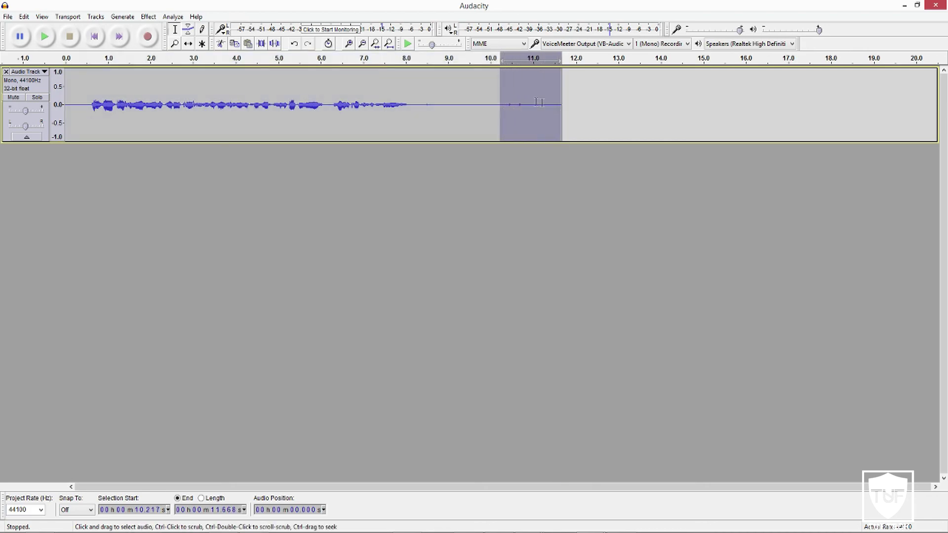
left_click(528, 104)
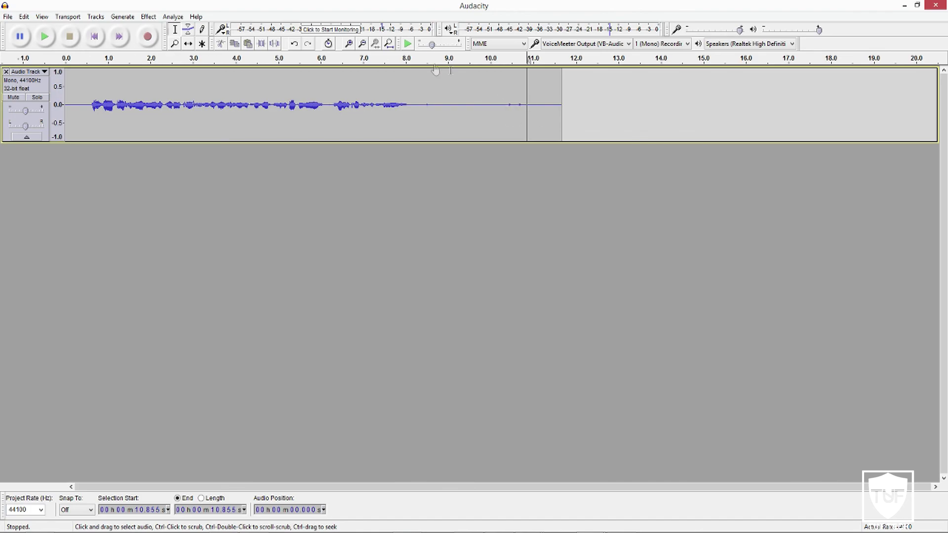
left_click(94, 36)
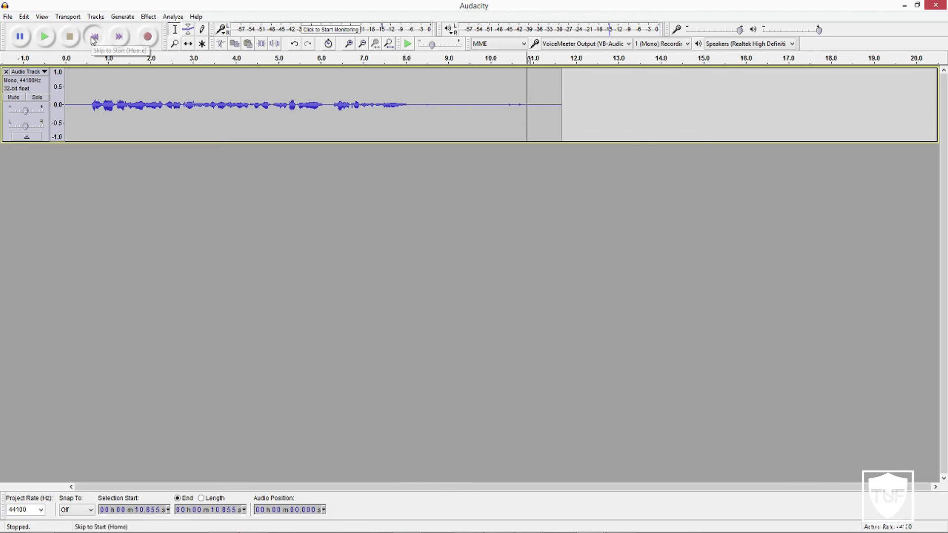
left_click(44, 36)
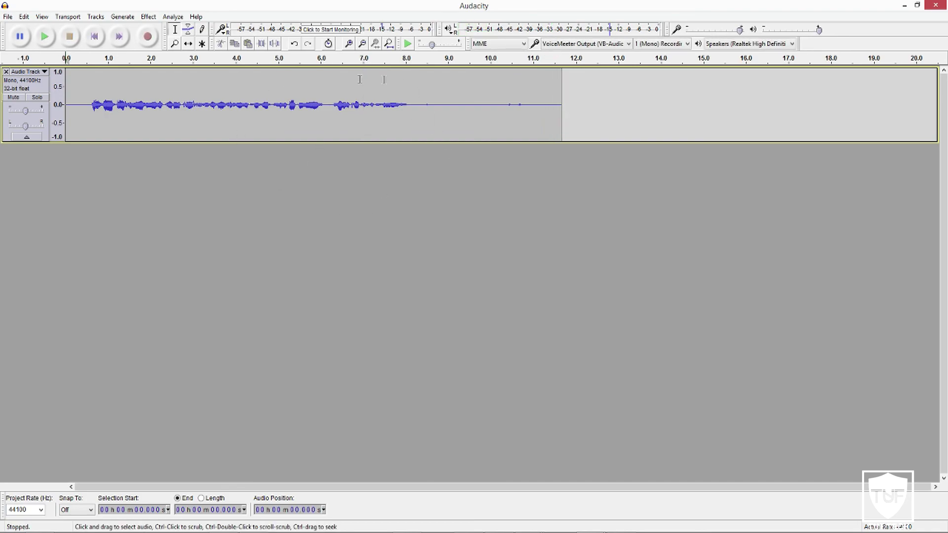
- Undo the noise reduction and play the original track from near the start
left_click(23, 16)
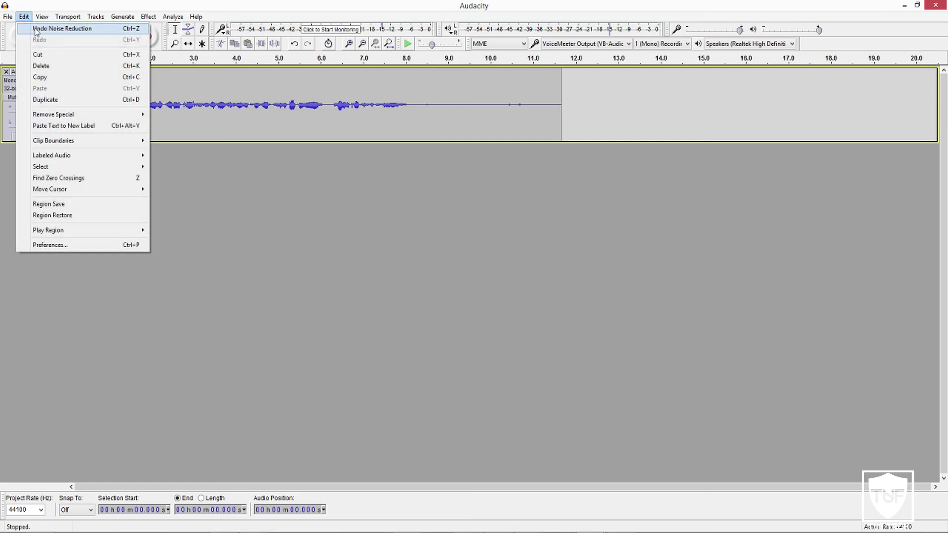
left_click(36, 29)
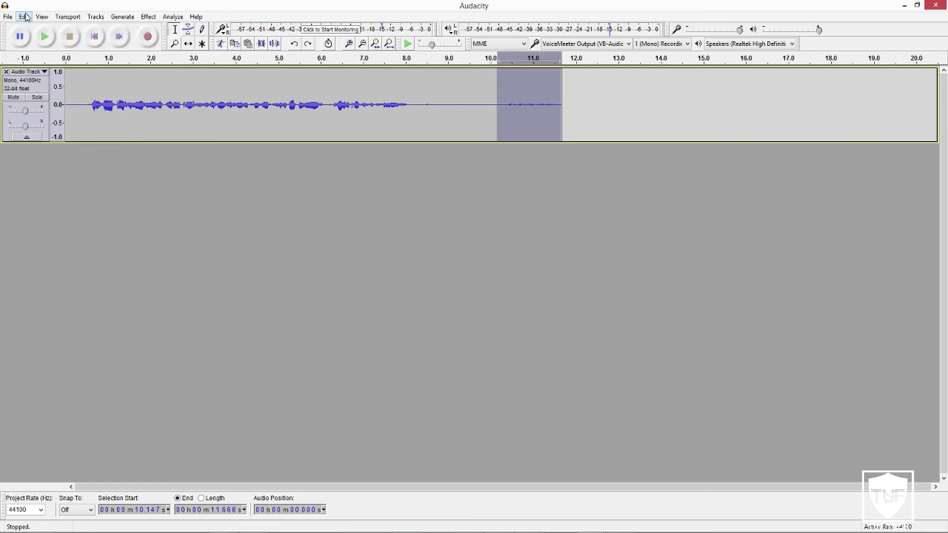
left_click(23, 16)
left_click(80, 91)
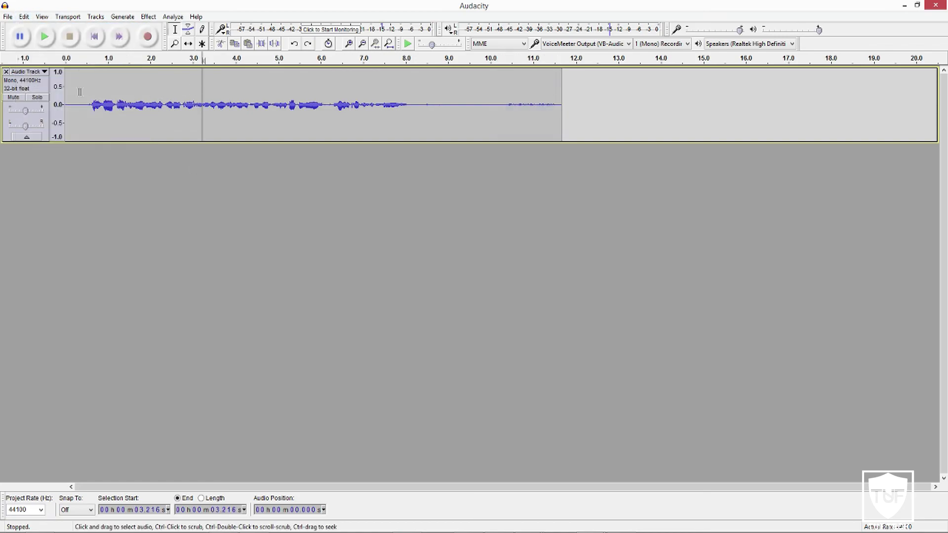
left_click(44, 36)
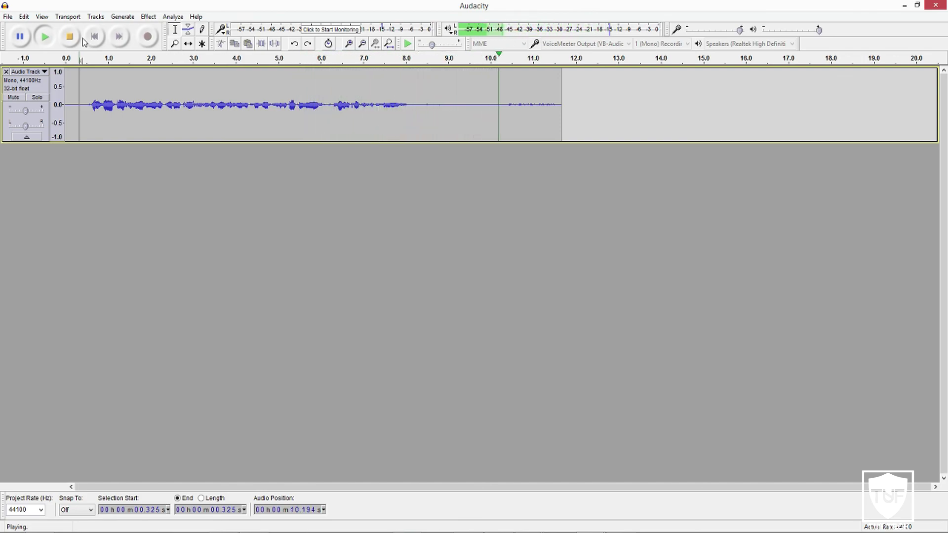
- Redo the noise reduction and play the quiet tail from 9.462 s, then stop
left_click(30, 19)
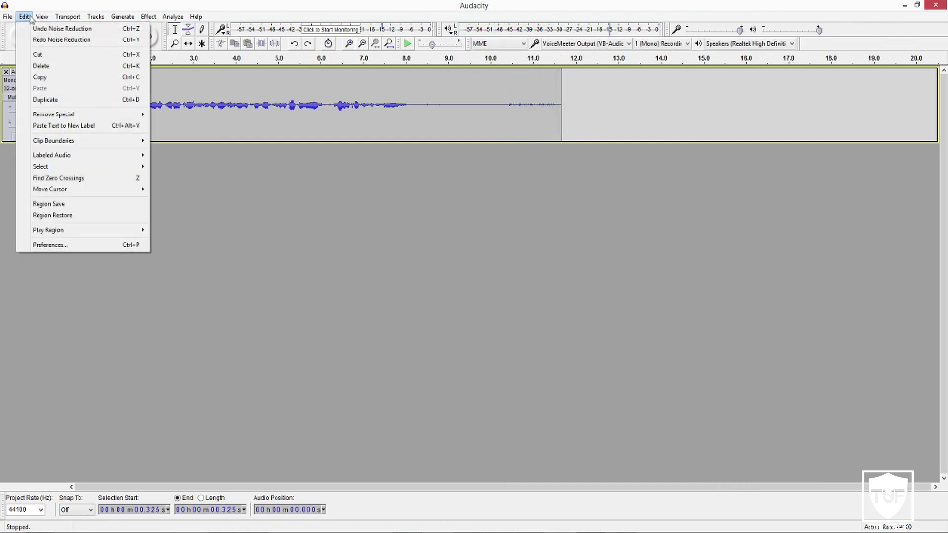
left_click(40, 42)
left_click(467, 93)
left_click(52, 39)
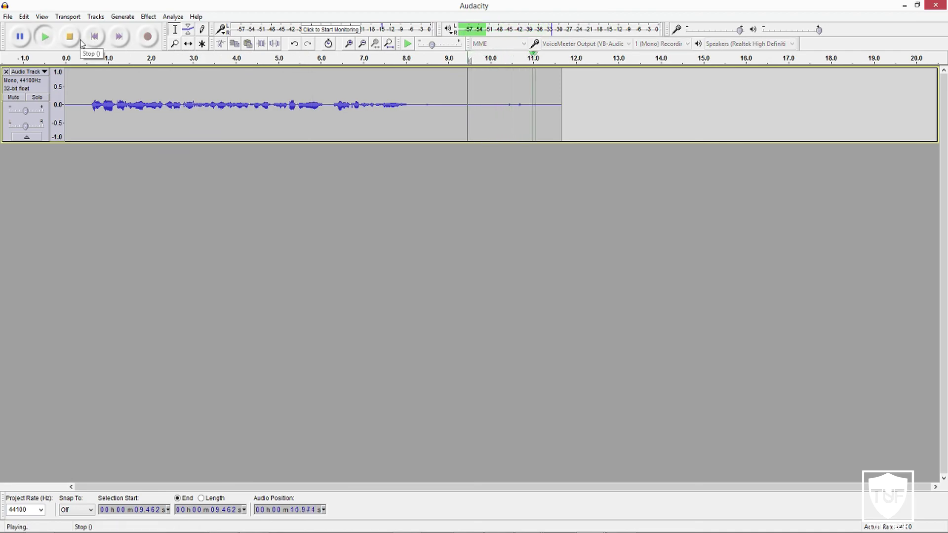
left_click(81, 43)
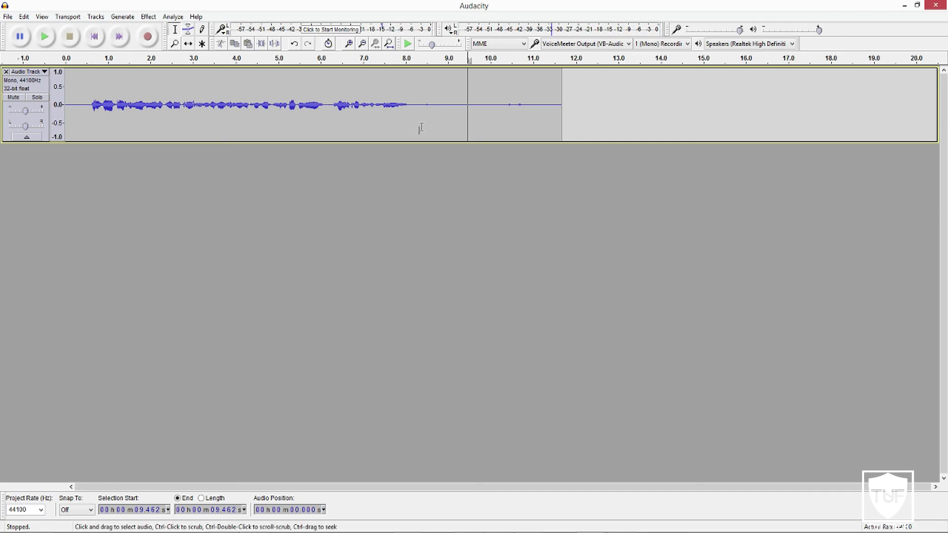
- Get a new noise profile from the silent tail, 10.333 s to the end
left_click_drag(488, 96, 554, 103)
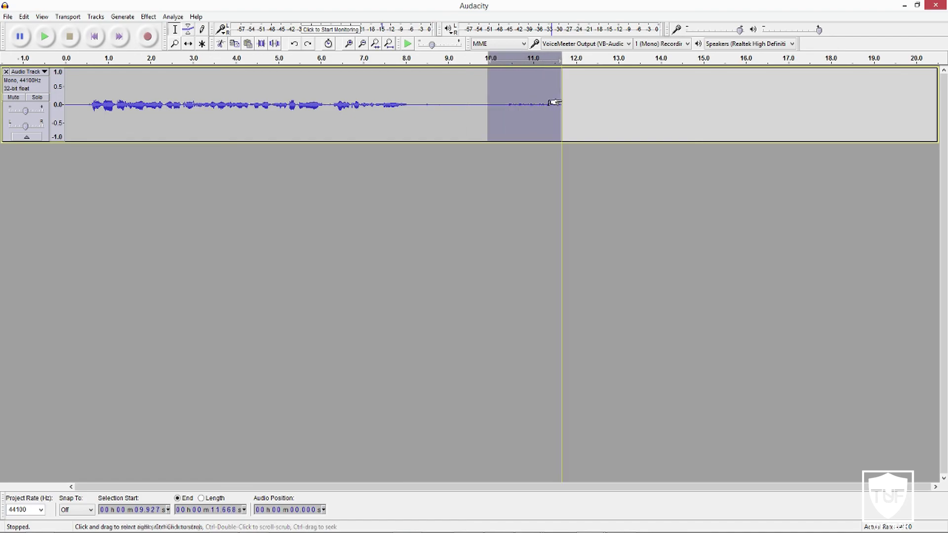
left_click(507, 94)
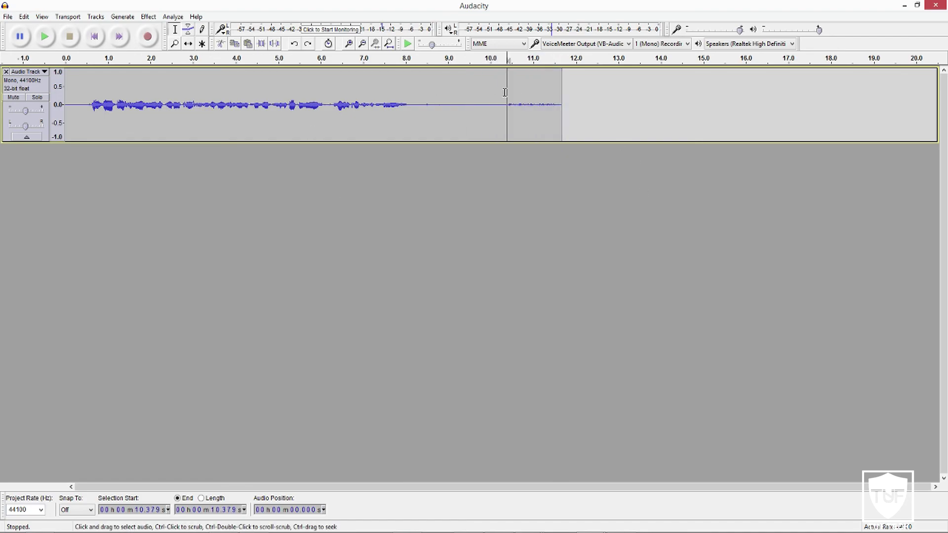
left_click_drag(504, 91, 561, 97)
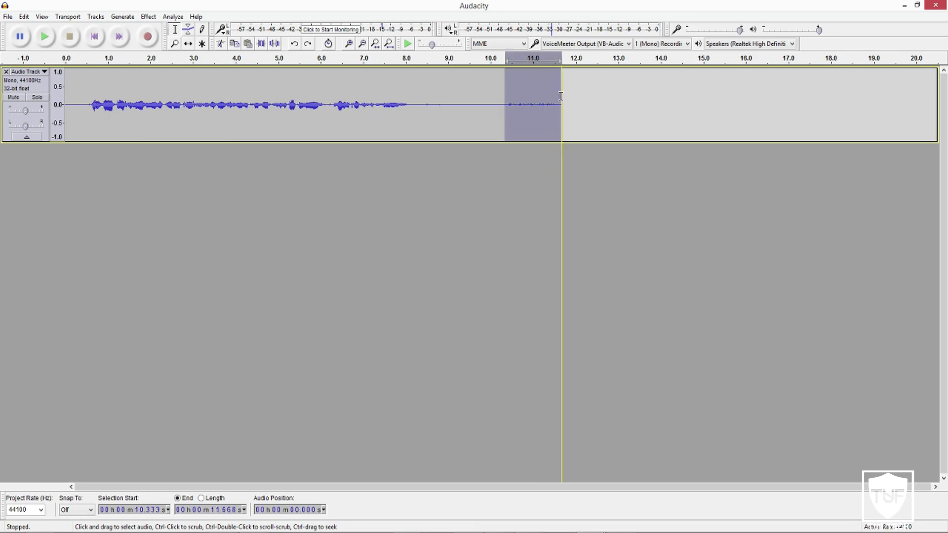
left_click(149, 16)
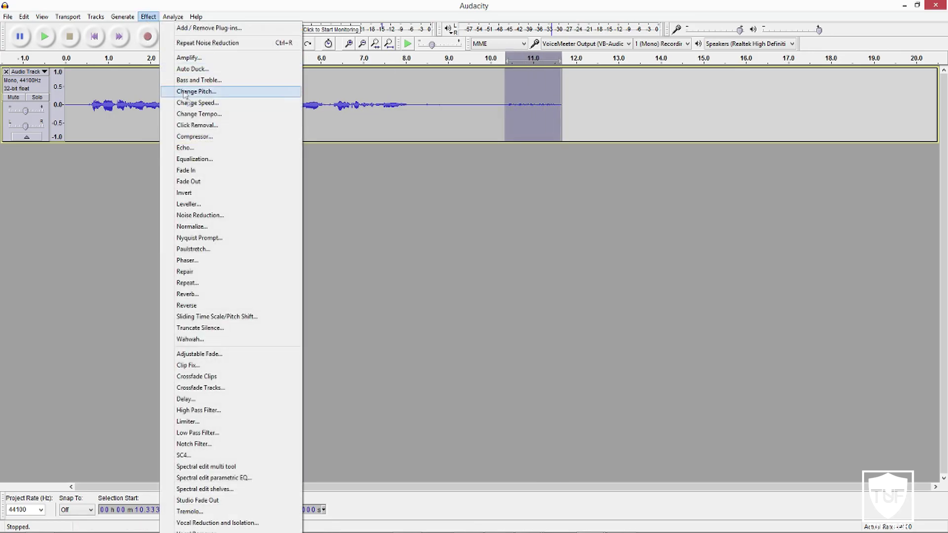
left_click(208, 216)
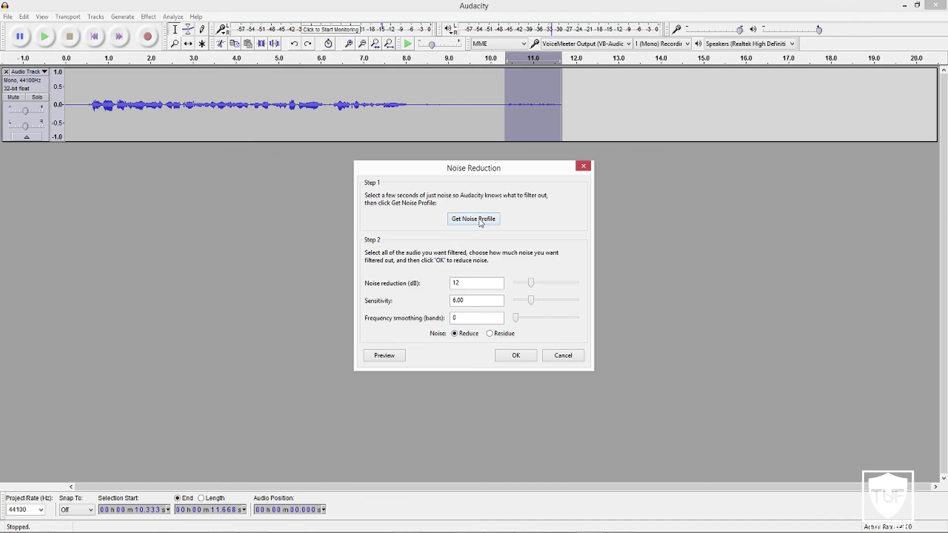
left_click(480, 220)
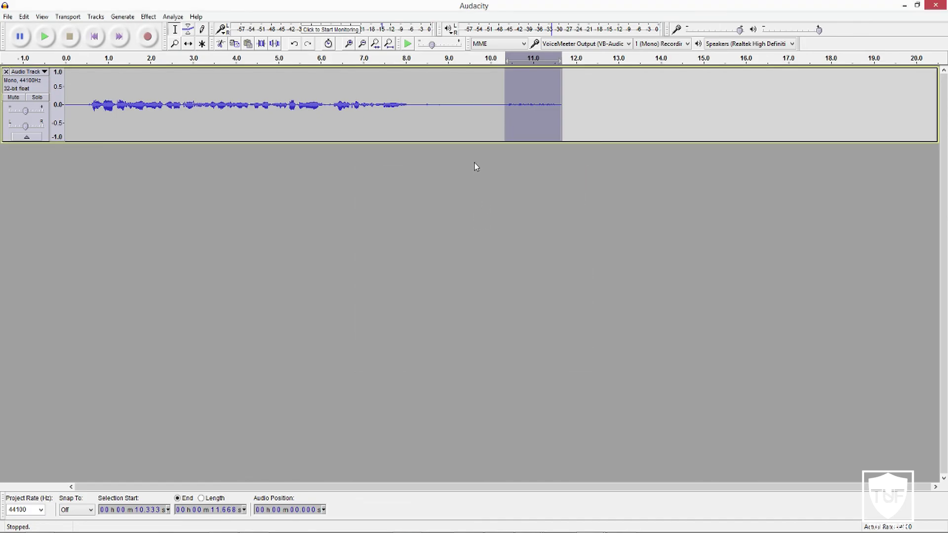
- Apply Noise Reduction to the entire track
key("ctrl+a")
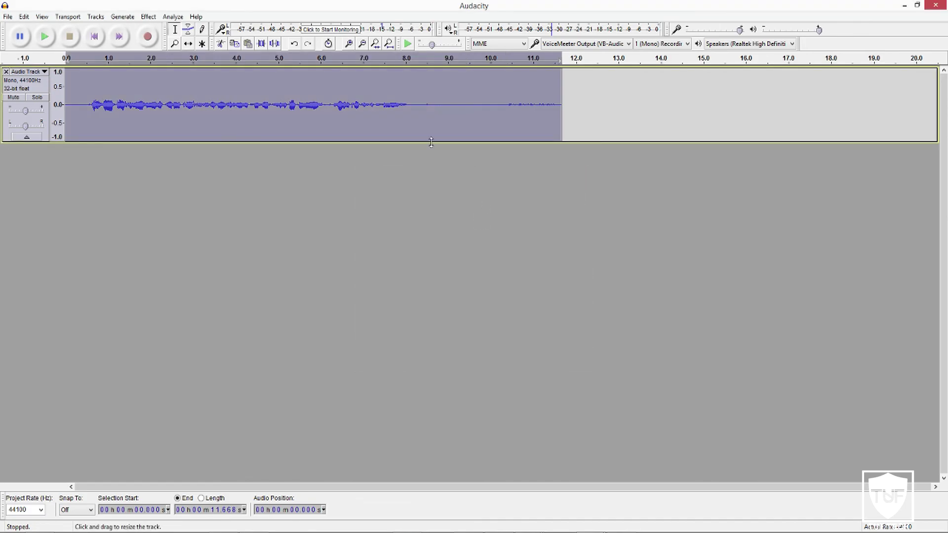
left_click(149, 16)
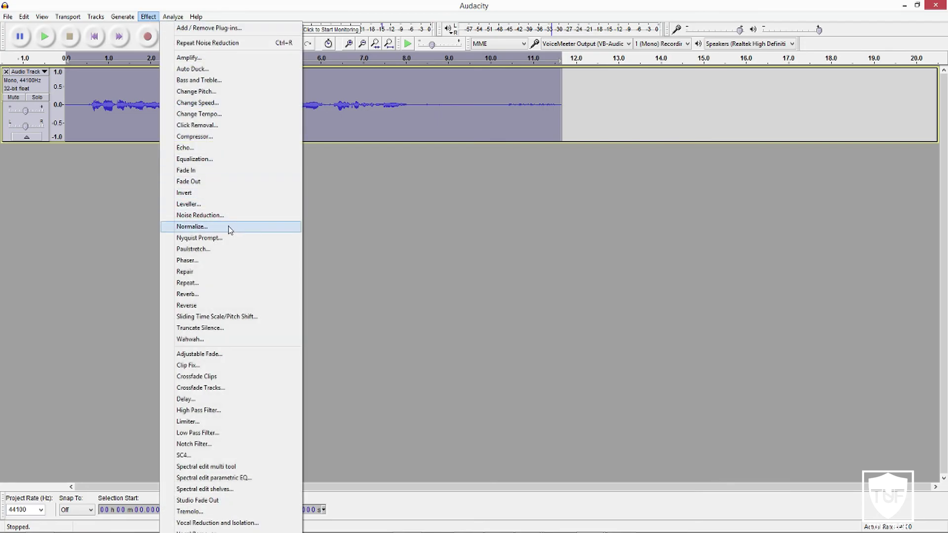
left_click(242, 216)
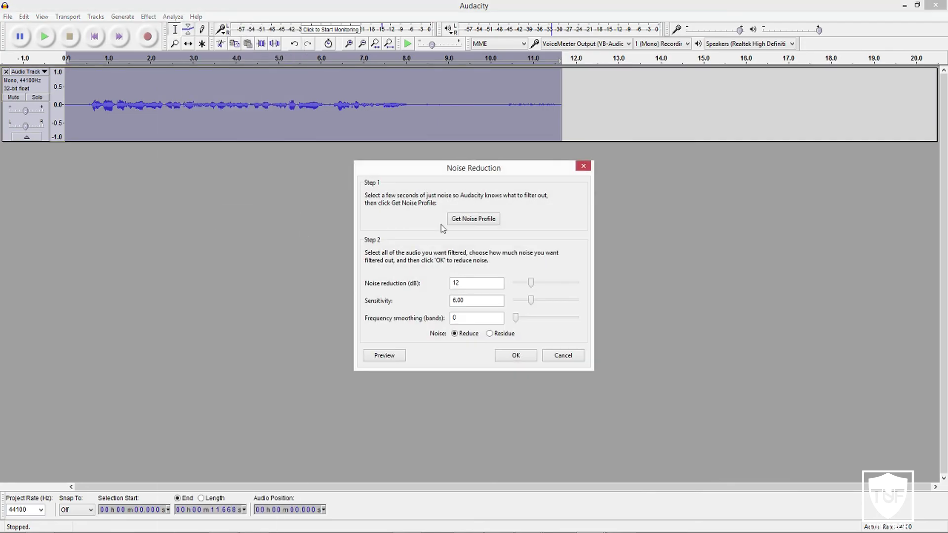
left_click(519, 357)
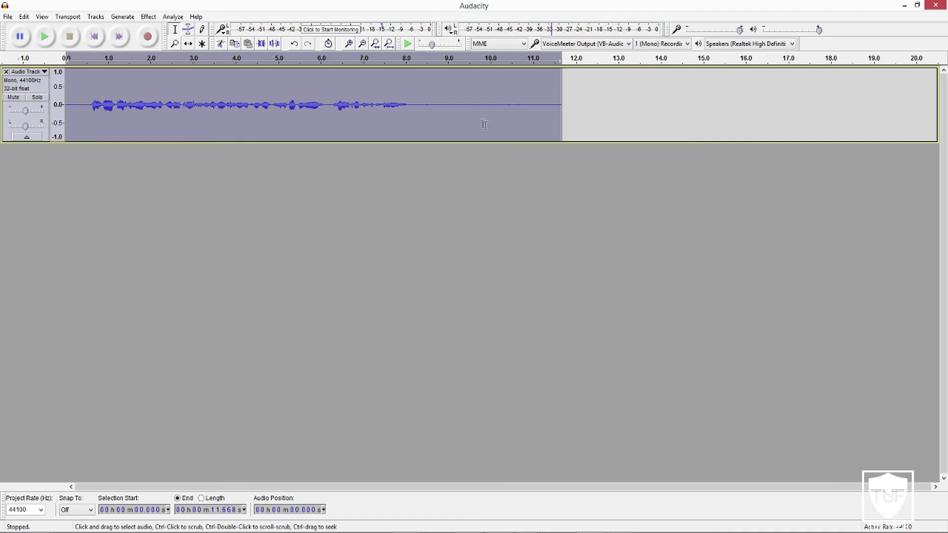
- Inspect the quiet tail and the last spoken phrase, 6.130–8.104 s
left_click(481, 122)
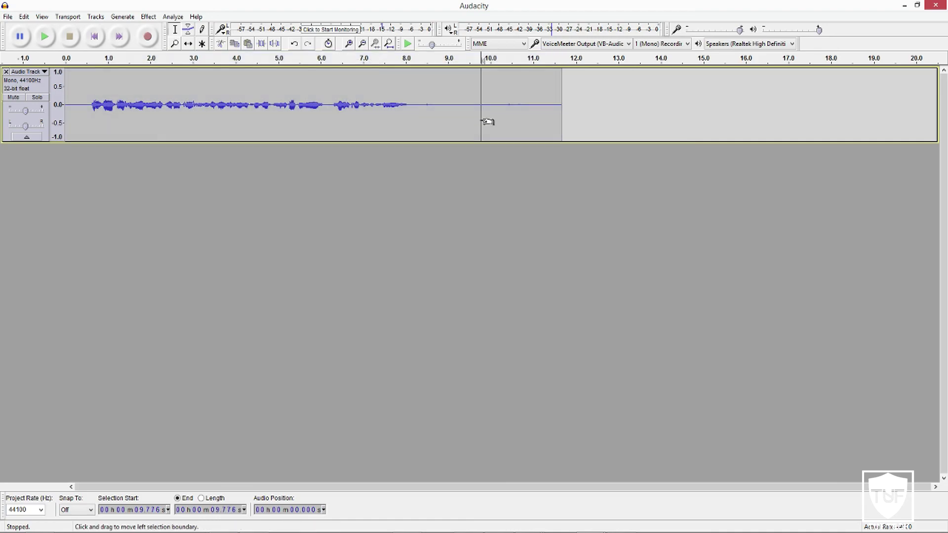
left_click_drag(493, 114, 520, 113)
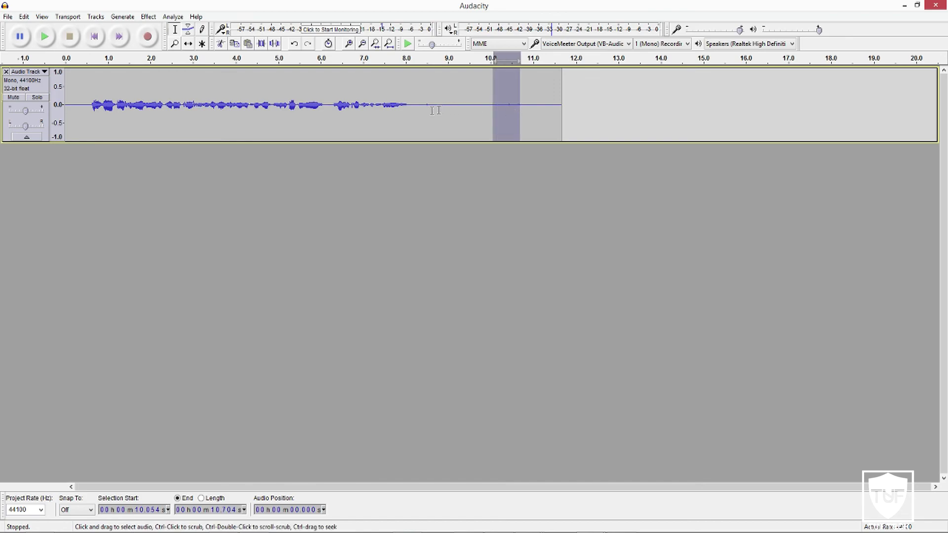
left_click(410, 111)
left_click_drag(418, 106, 326, 110)
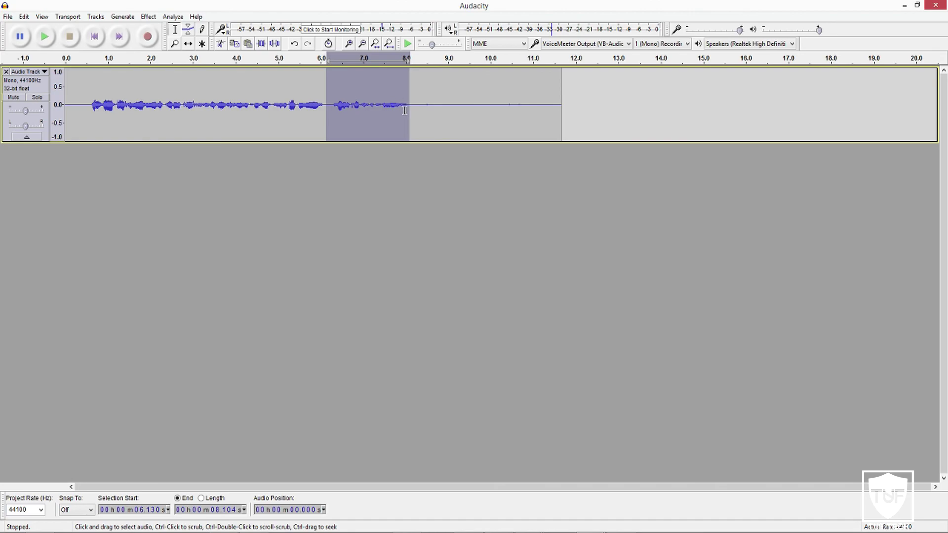
left_click(434, 112)
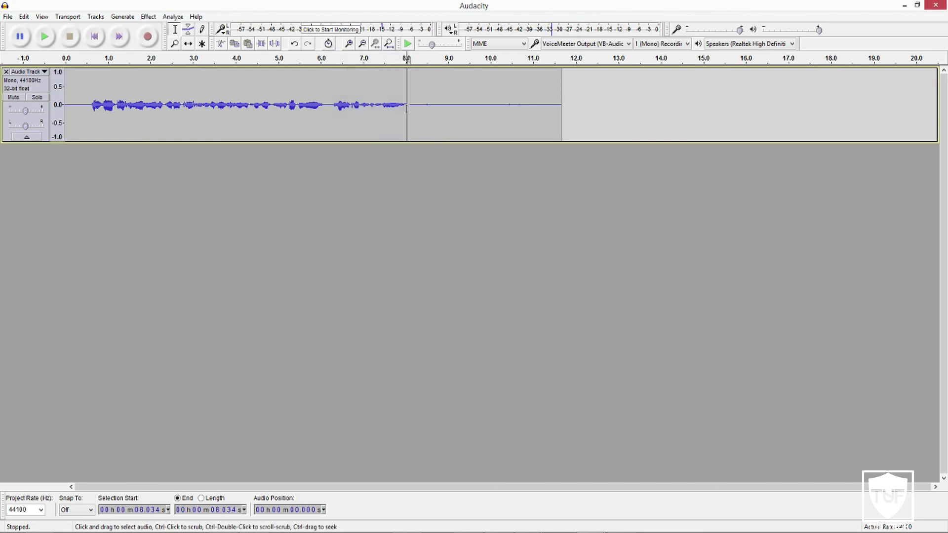
left_click(328, 113)
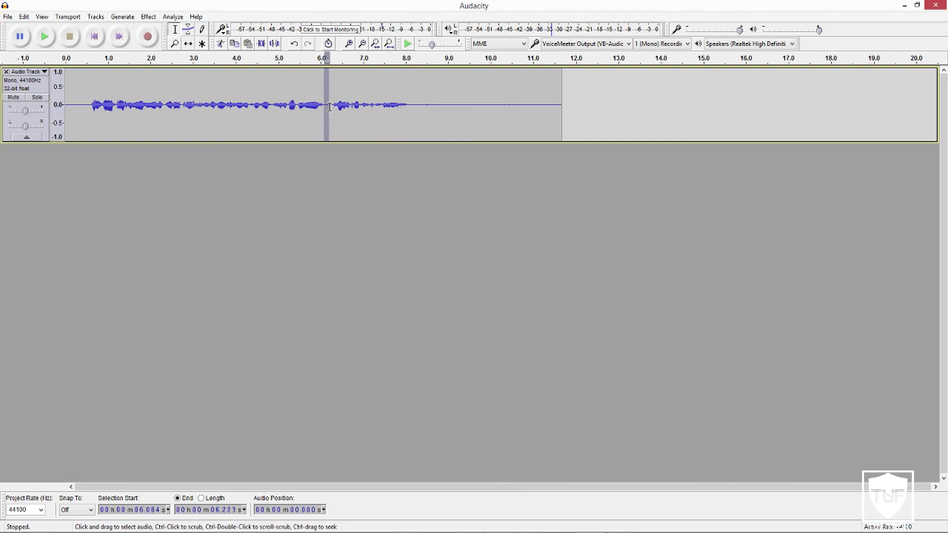